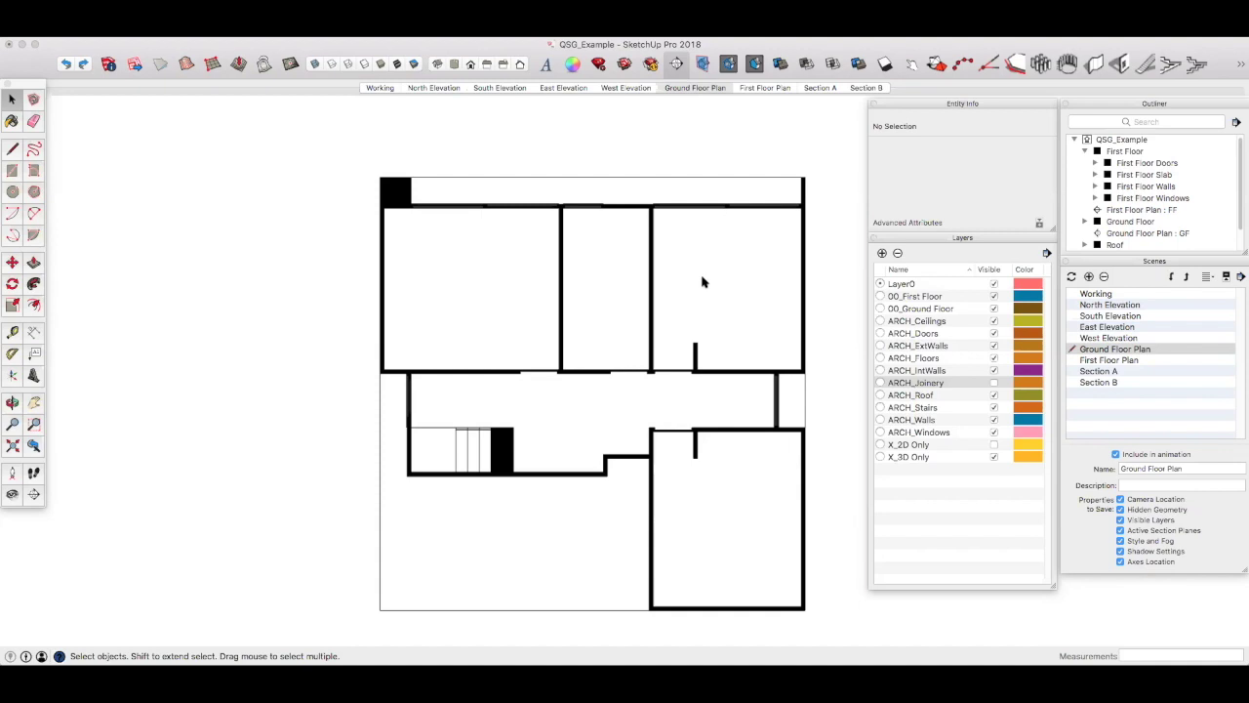
Switch to the First Floor Plan scene and make the X_3D Only layer visible to inspect the kitchen area.
click(766, 90)
click(766, 89)
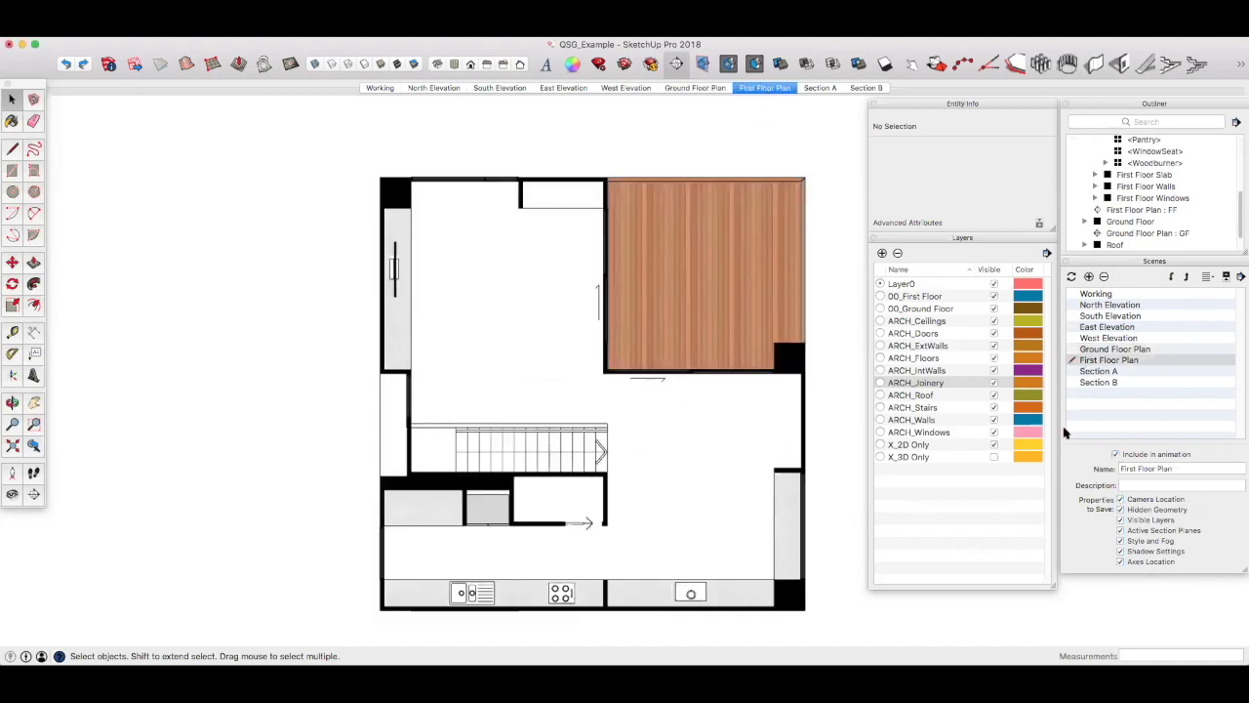
click(994, 456)
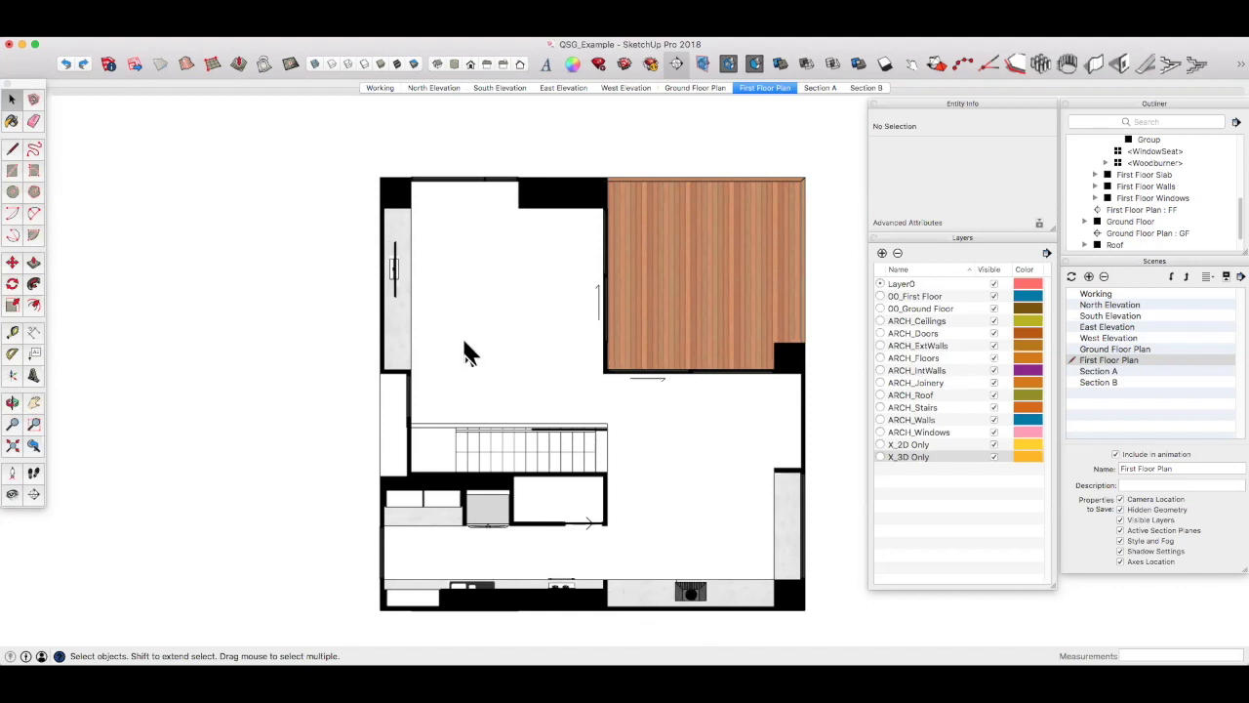
scroll(674, 571, up, 5)
scroll(699, 594, down, 3)
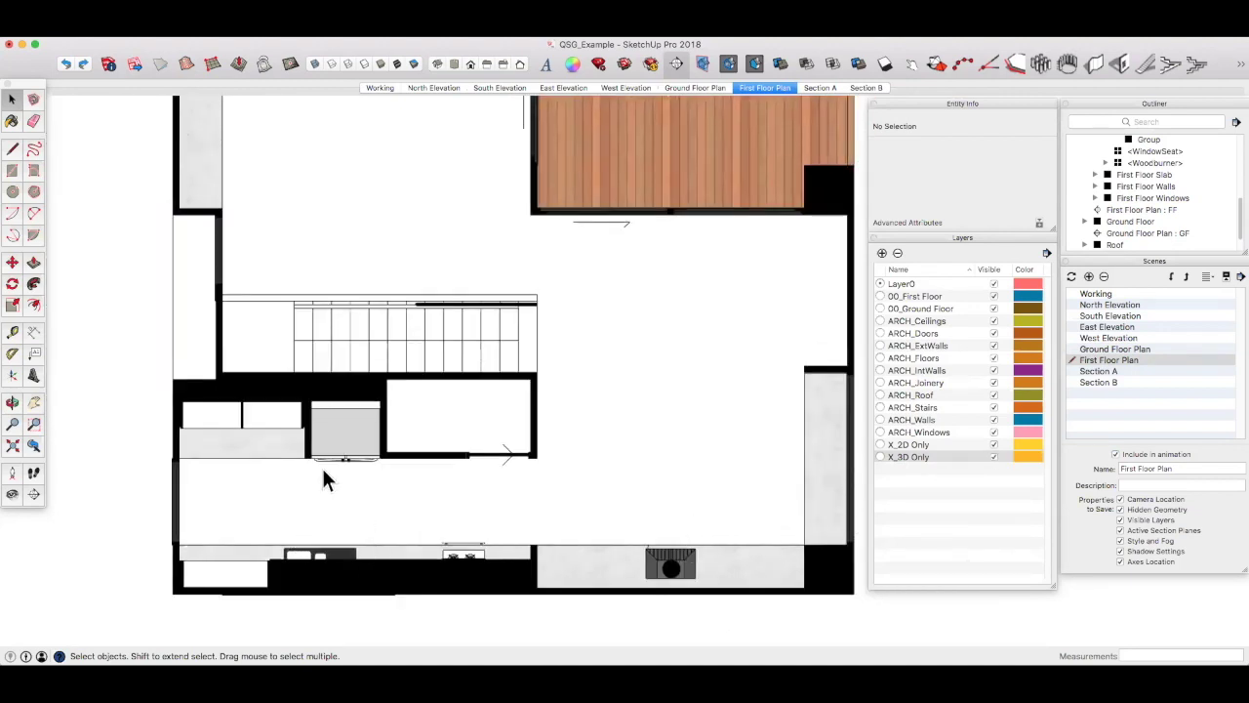
Hide the X_3D Only layer and update the First Floor Plan scene with all its properties.
click(993, 458)
scroll(420, 478, down, 3)
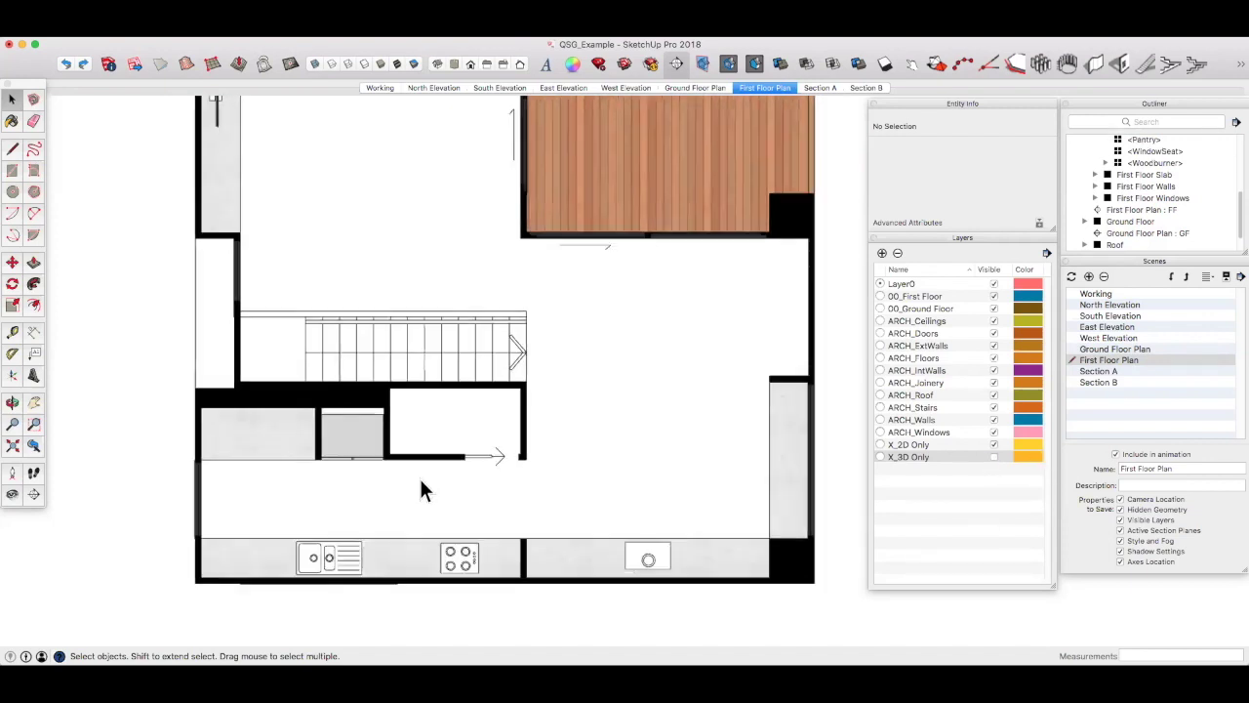
scroll(518, 403, up, 1)
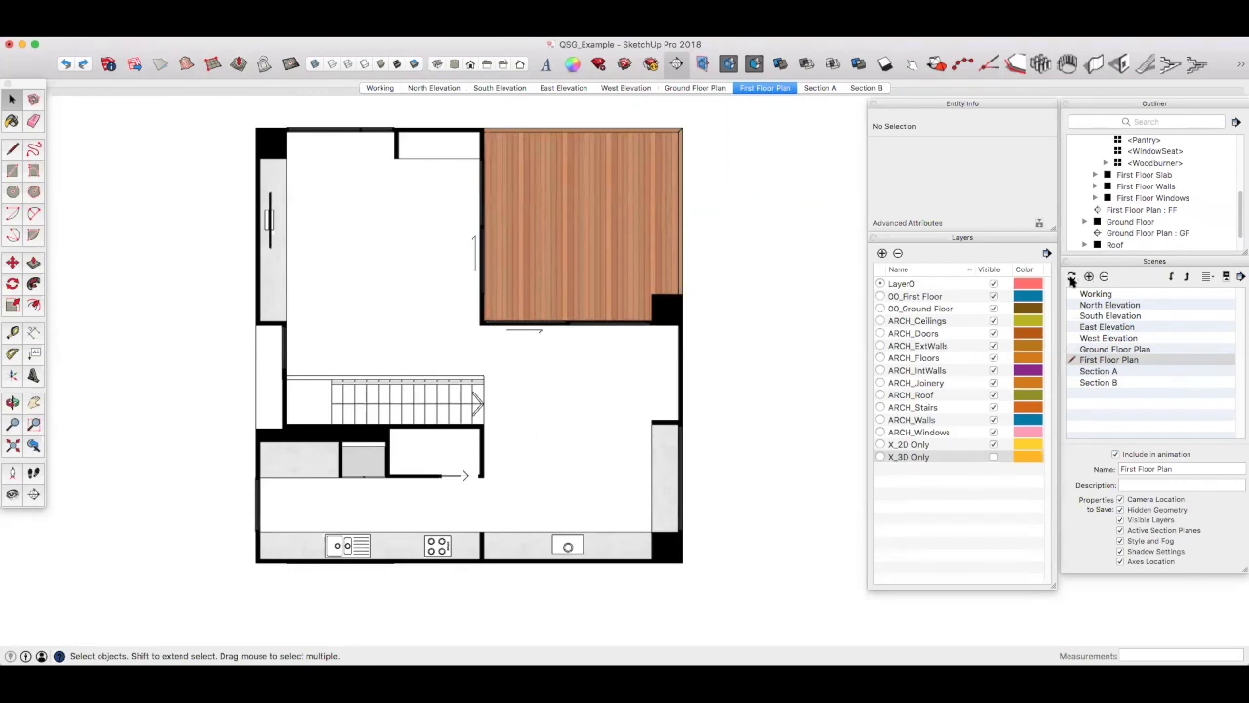
click(1071, 280)
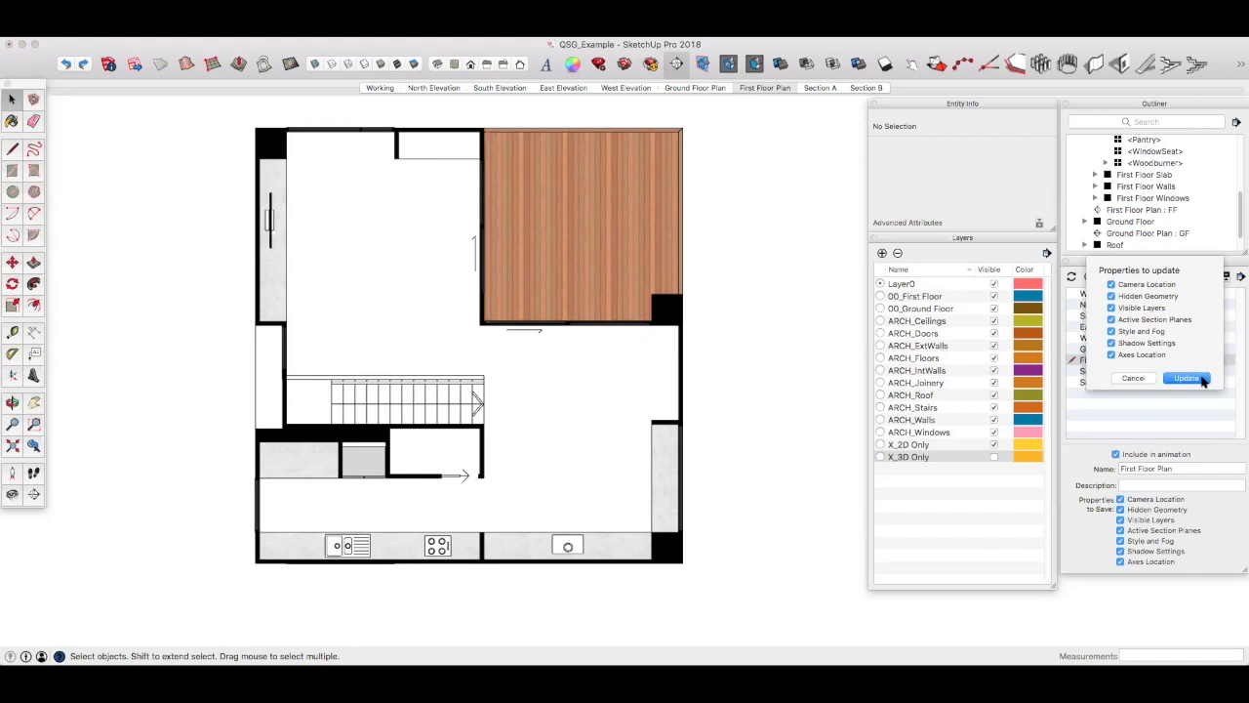
click(1187, 377)
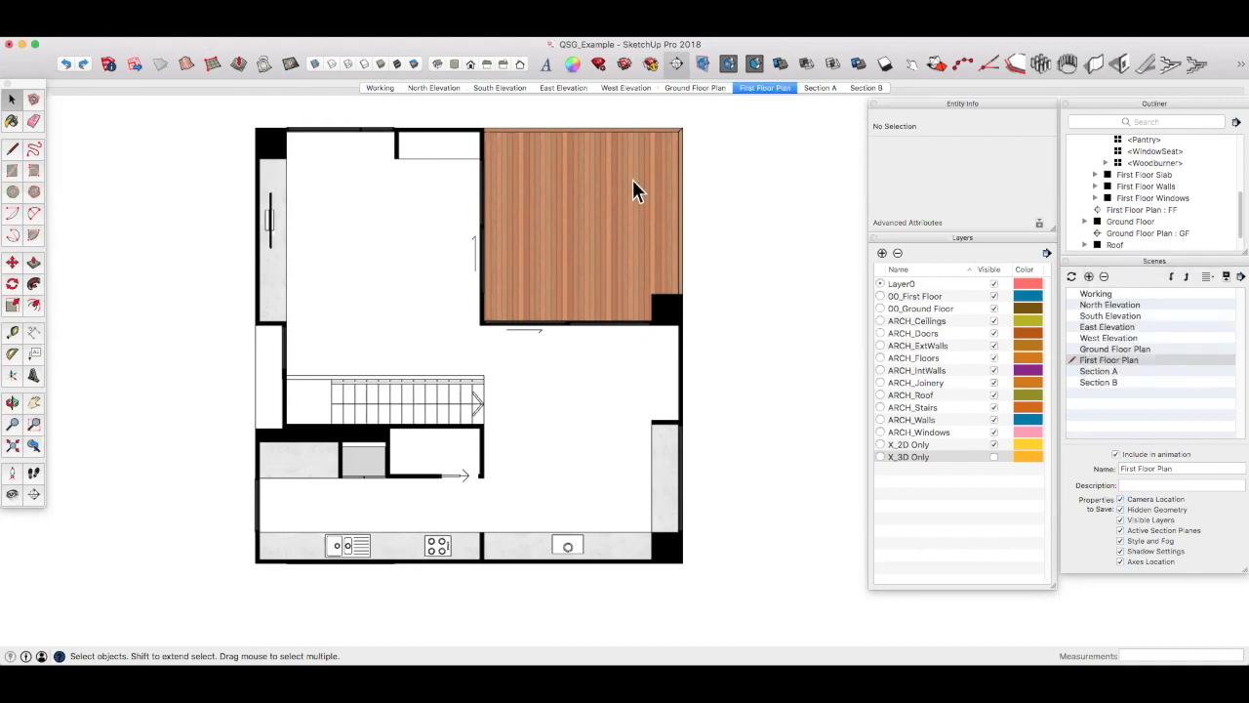
Return to the Working scene and open the Ground Floor group, its doors group and one 820x2400 swing door component for editing.
click(380, 88)
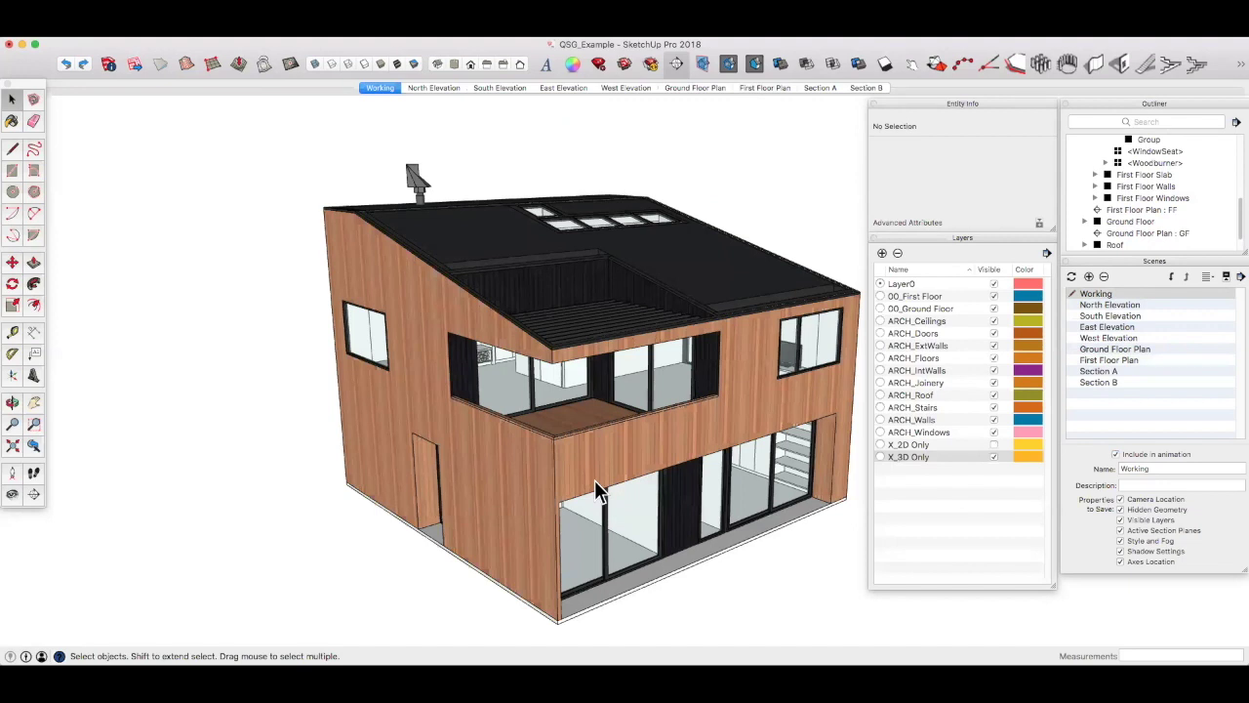
click(536, 531)
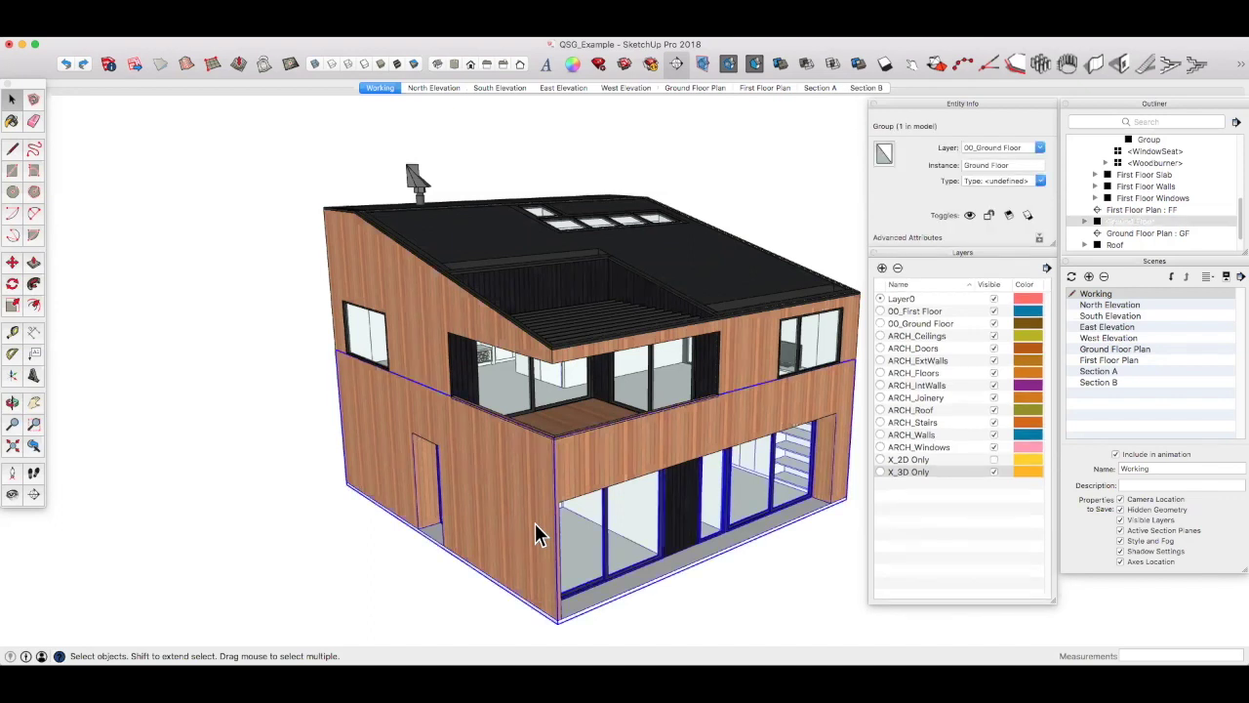
double_click(538, 530)
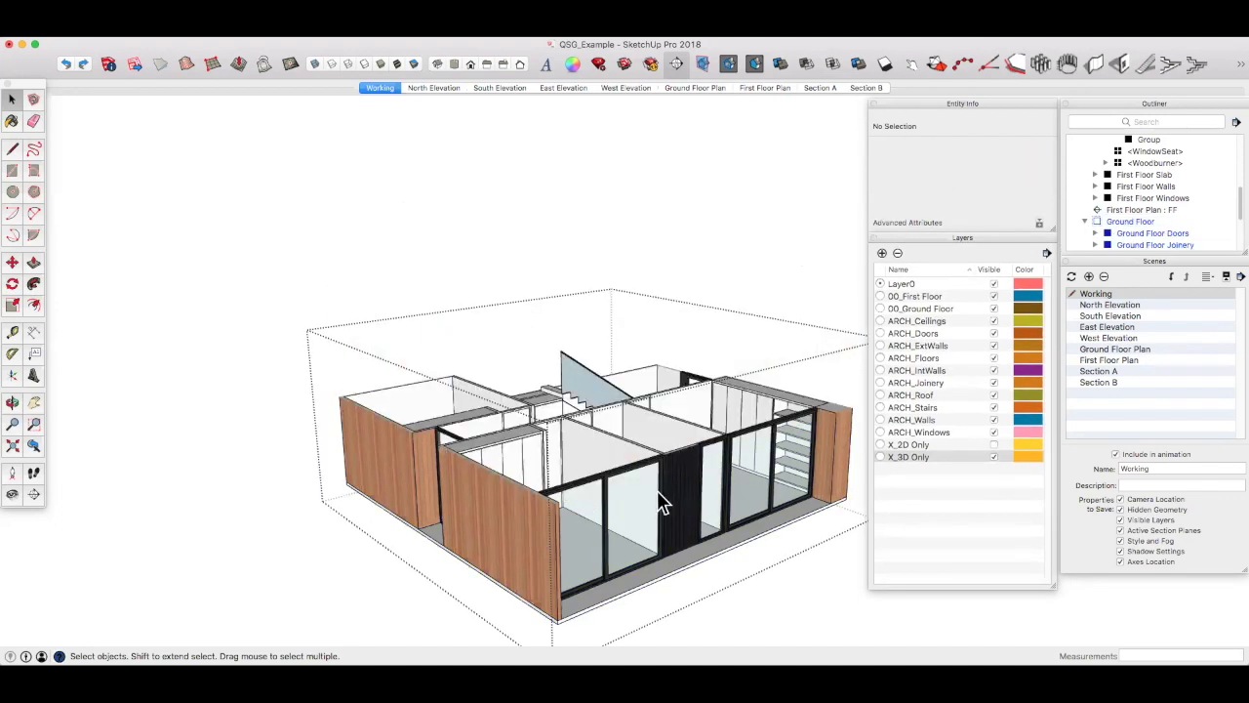
middle_drag(626, 436, 483, 522)
scroll(553, 439, up, 3)
double_click(558, 427)
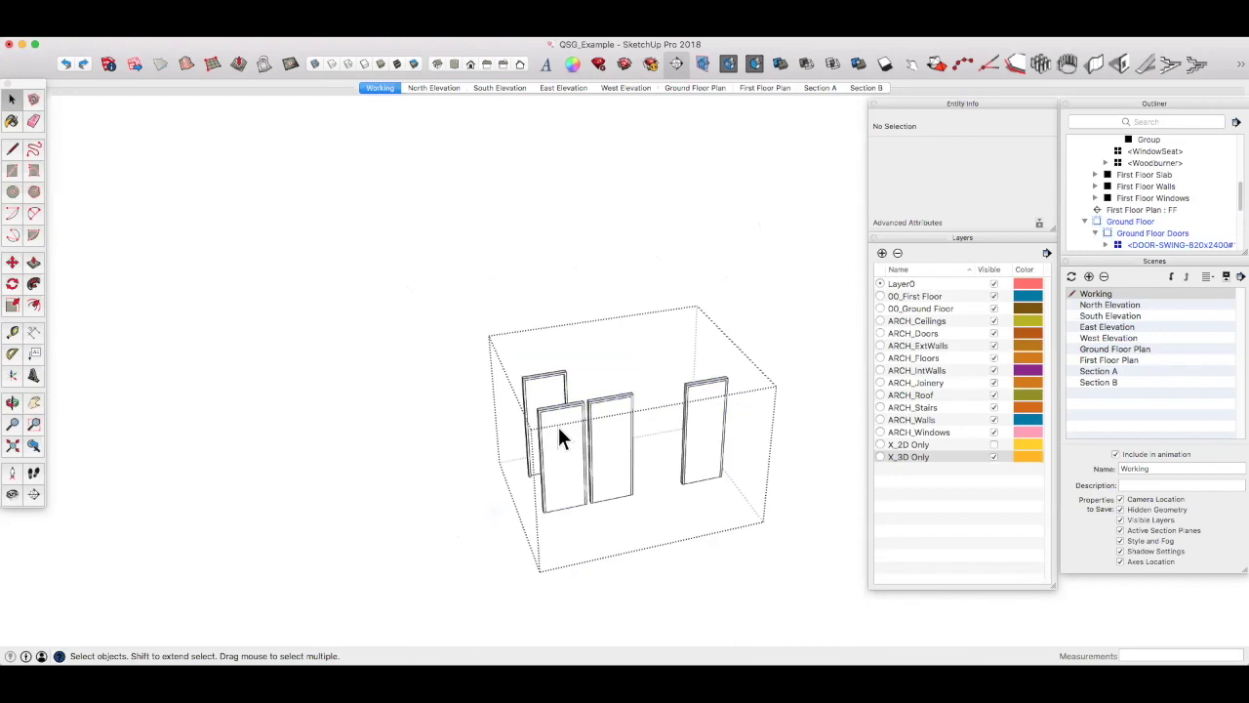
scroll(562, 434, up, 3)
double_click(563, 438)
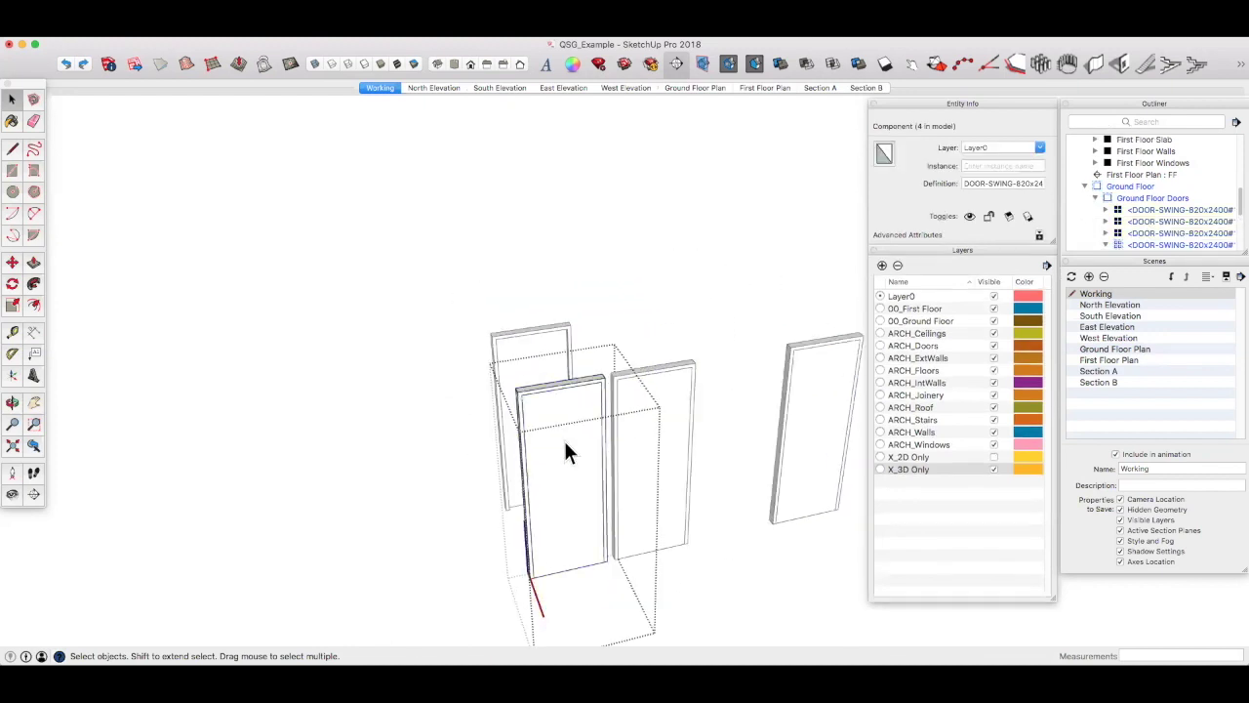
Turn on the X_2D Only layer and examine the groups nested inside the open swing door component.
click(994, 444)
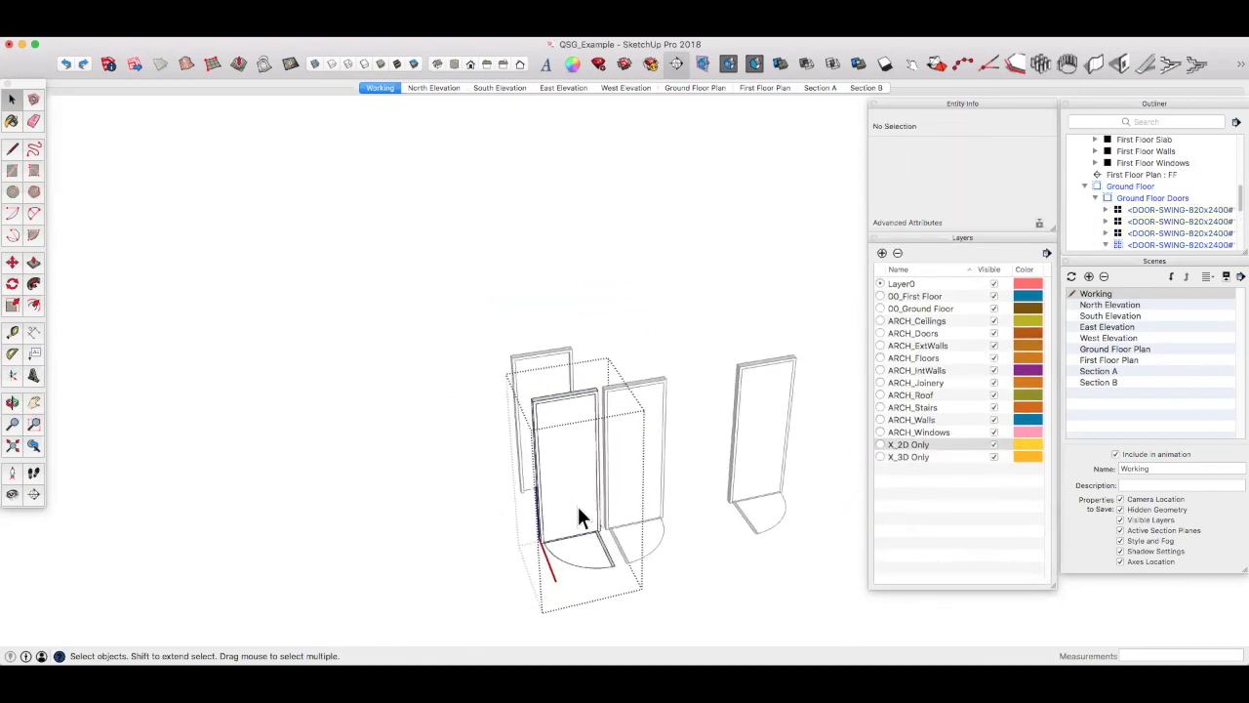
scroll(577, 517, up, 2)
middle_drag(552, 500, 617, 470)
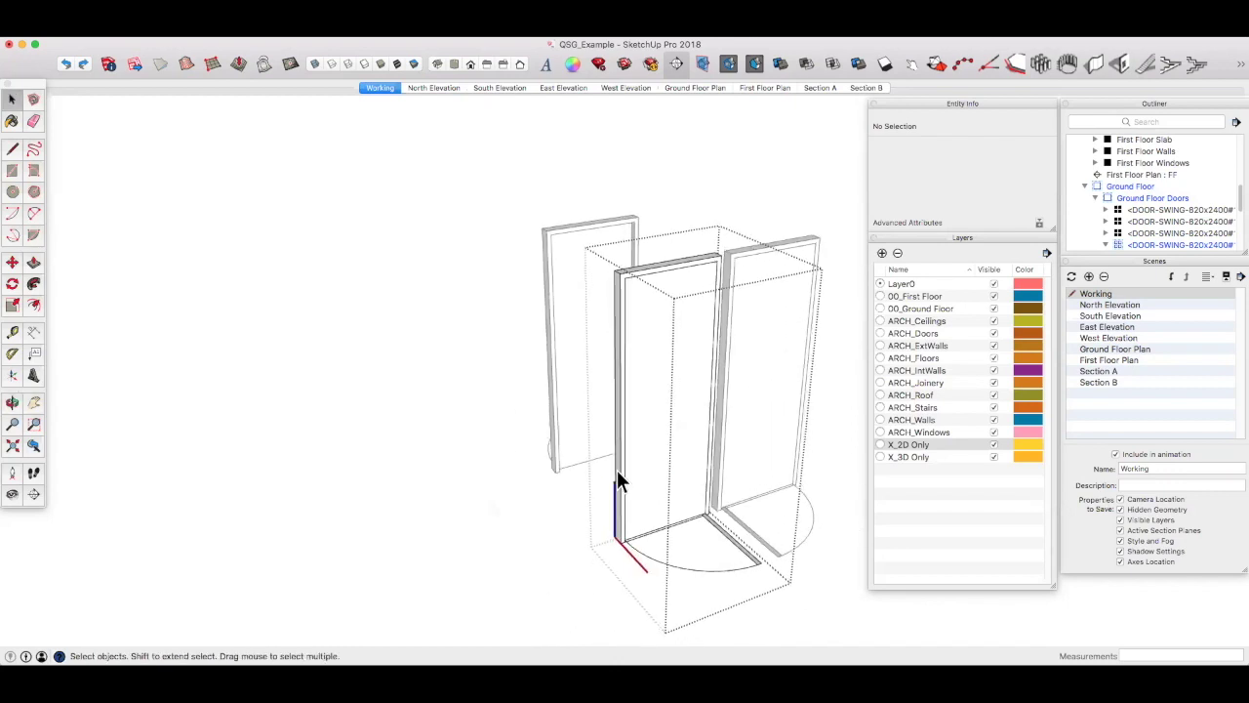
scroll(1142, 234, down, 3)
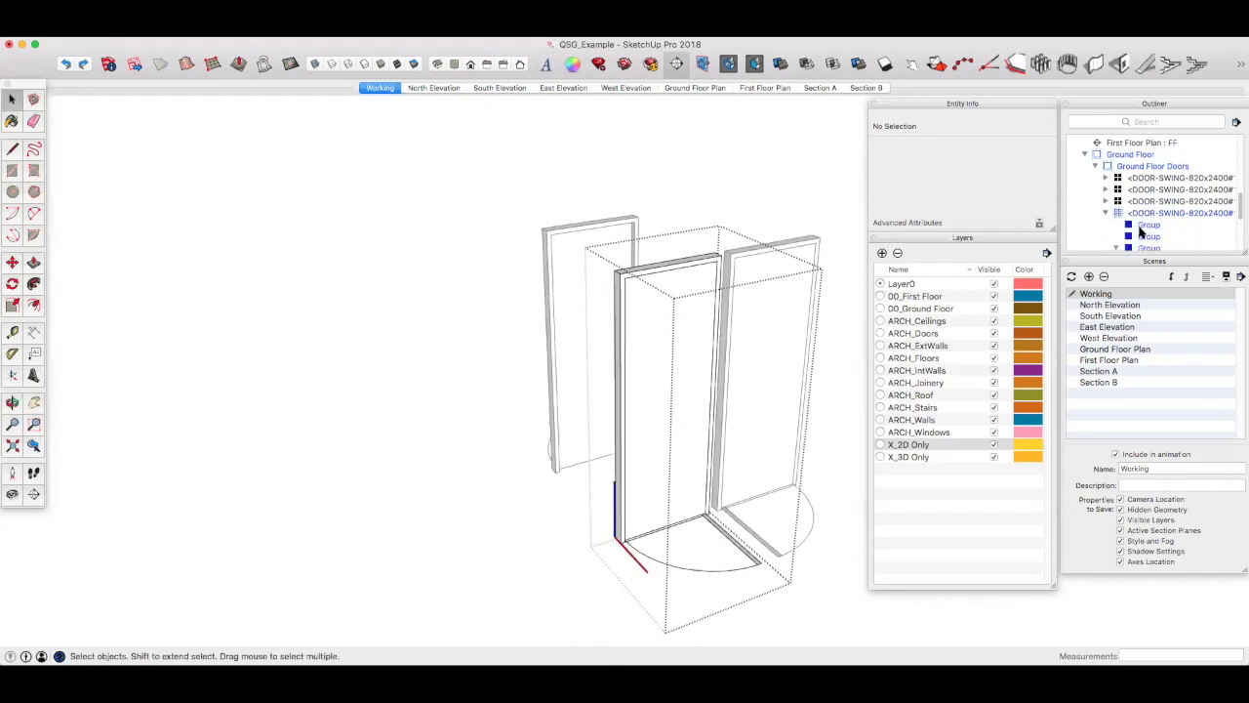
scroll(1169, 202, down, 2)
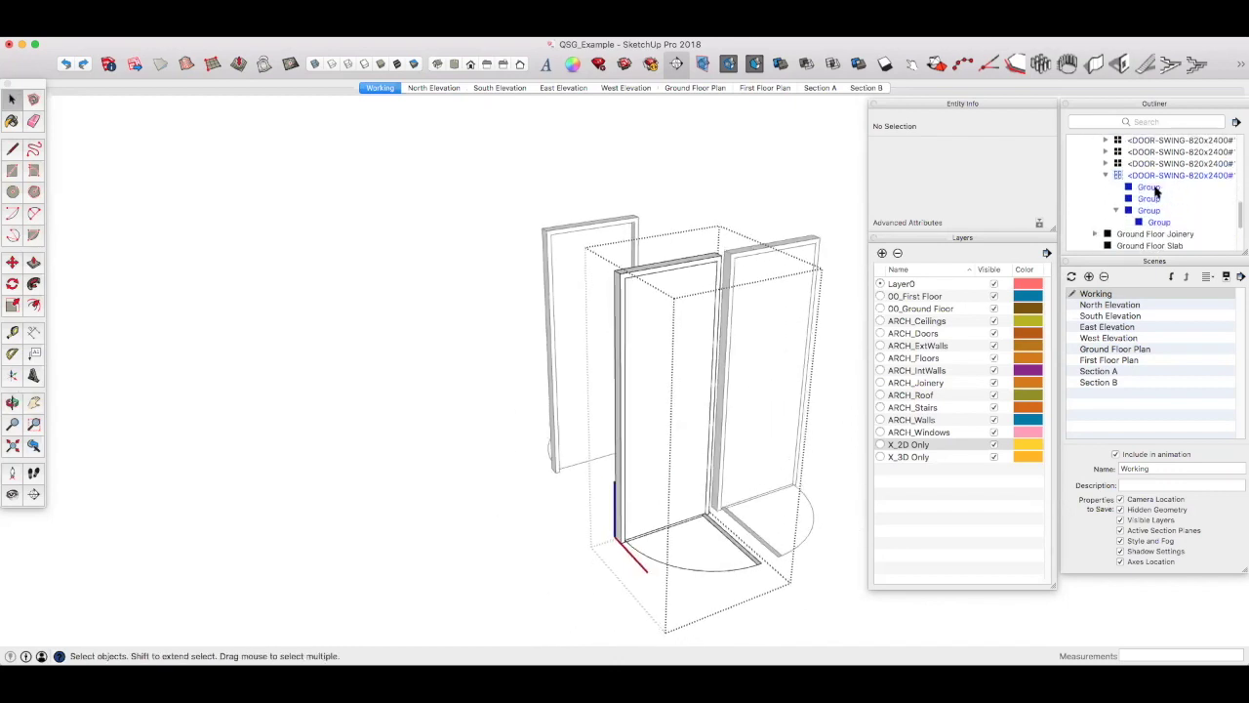
Check which layers are assigned to the door's frame, panel and 2D swing groups.
click(621, 493)
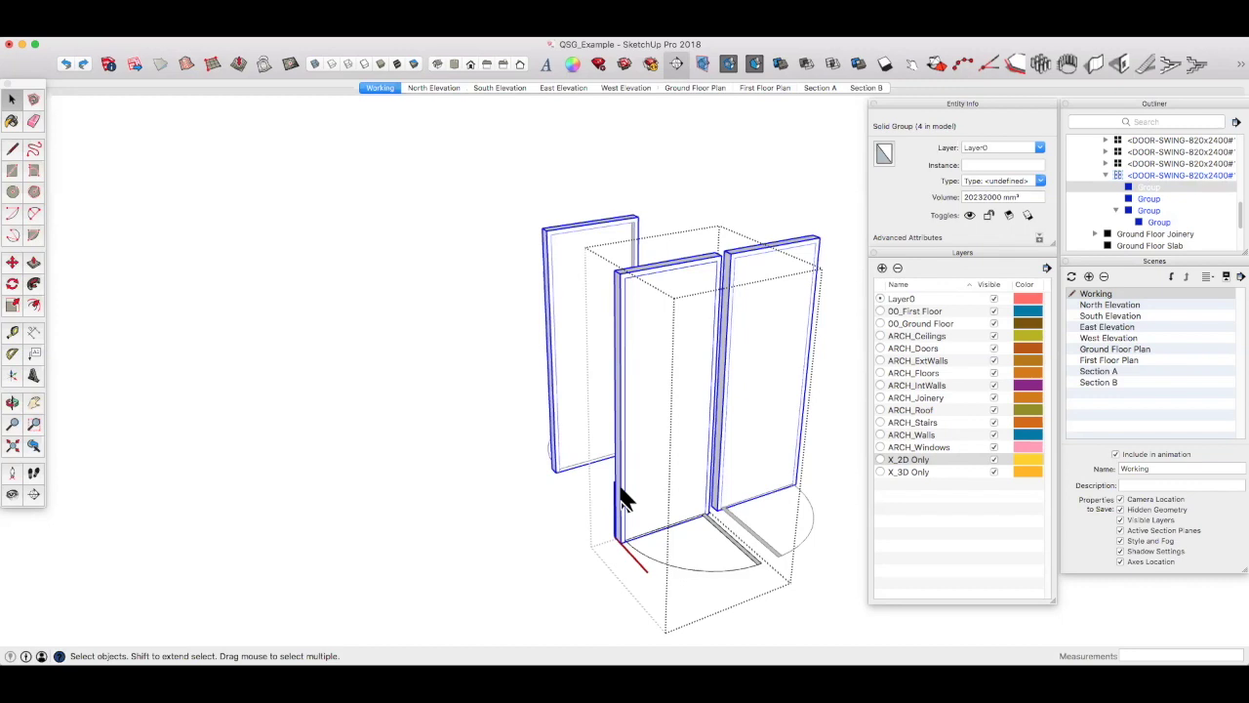
click(667, 464)
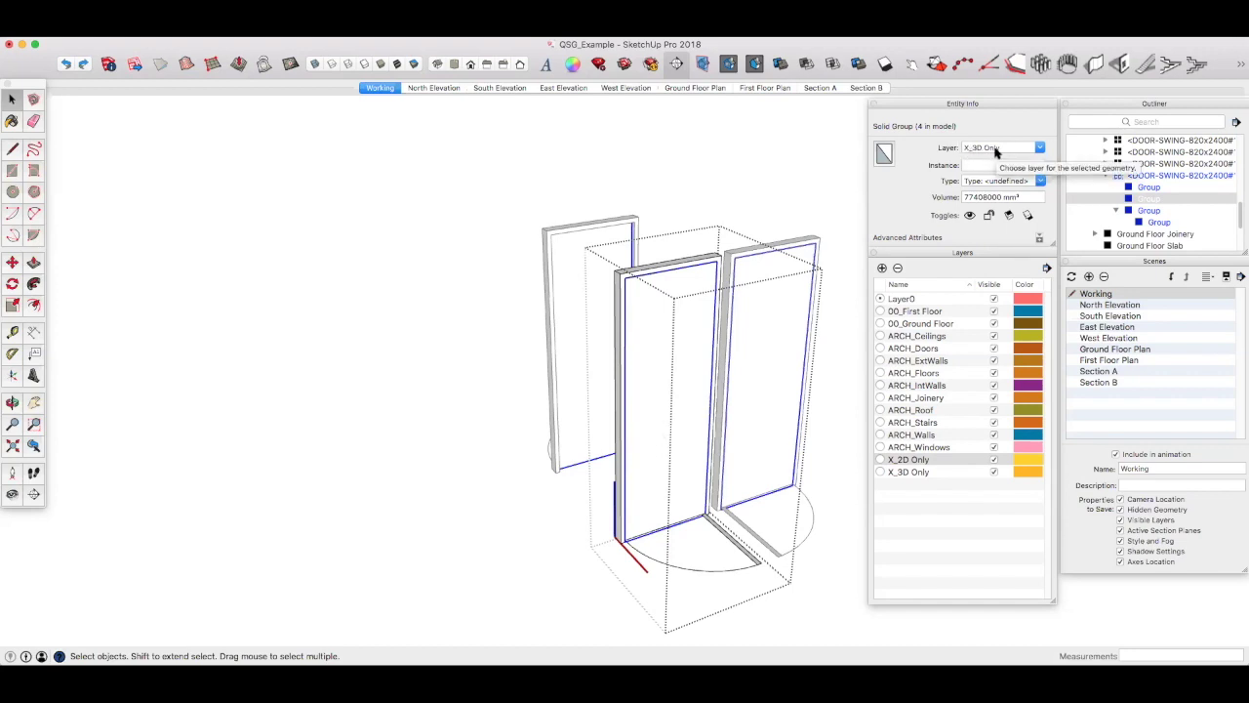
click(754, 558)
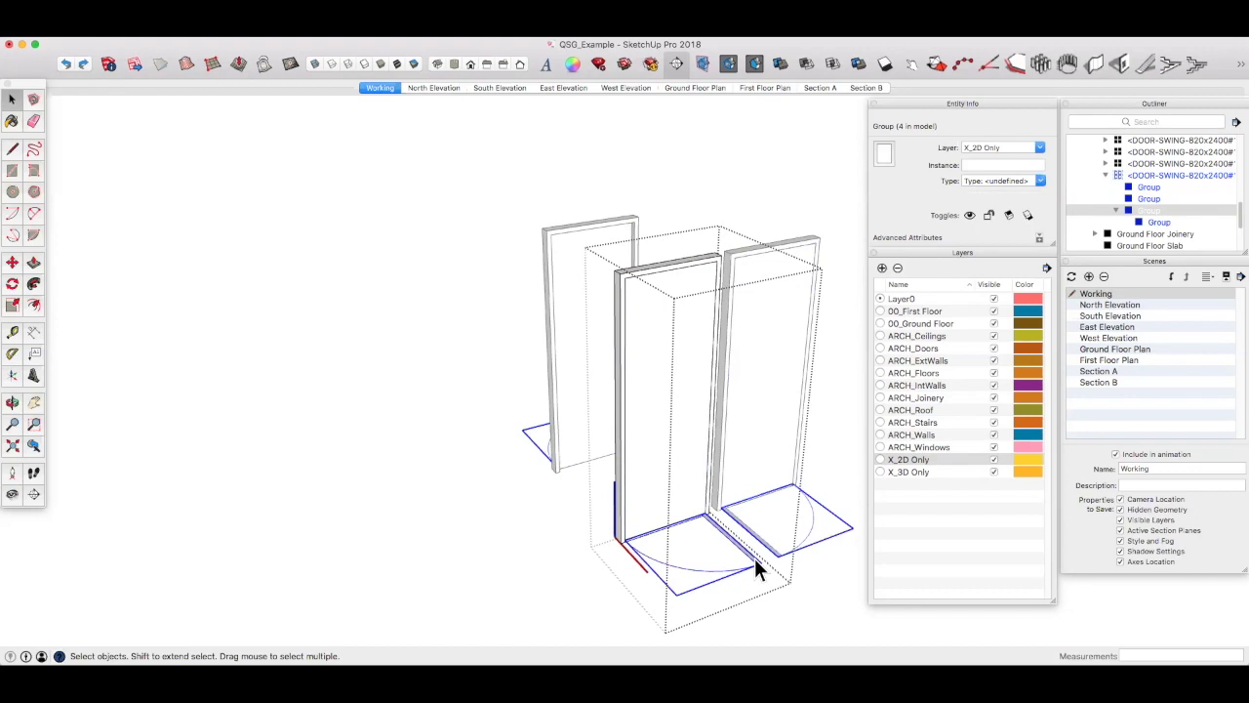
Open the door's 2D swing group and inspect its door leaf, swing arc and straight opening line.
double_click(754, 558)
scroll(754, 567, up, 6)
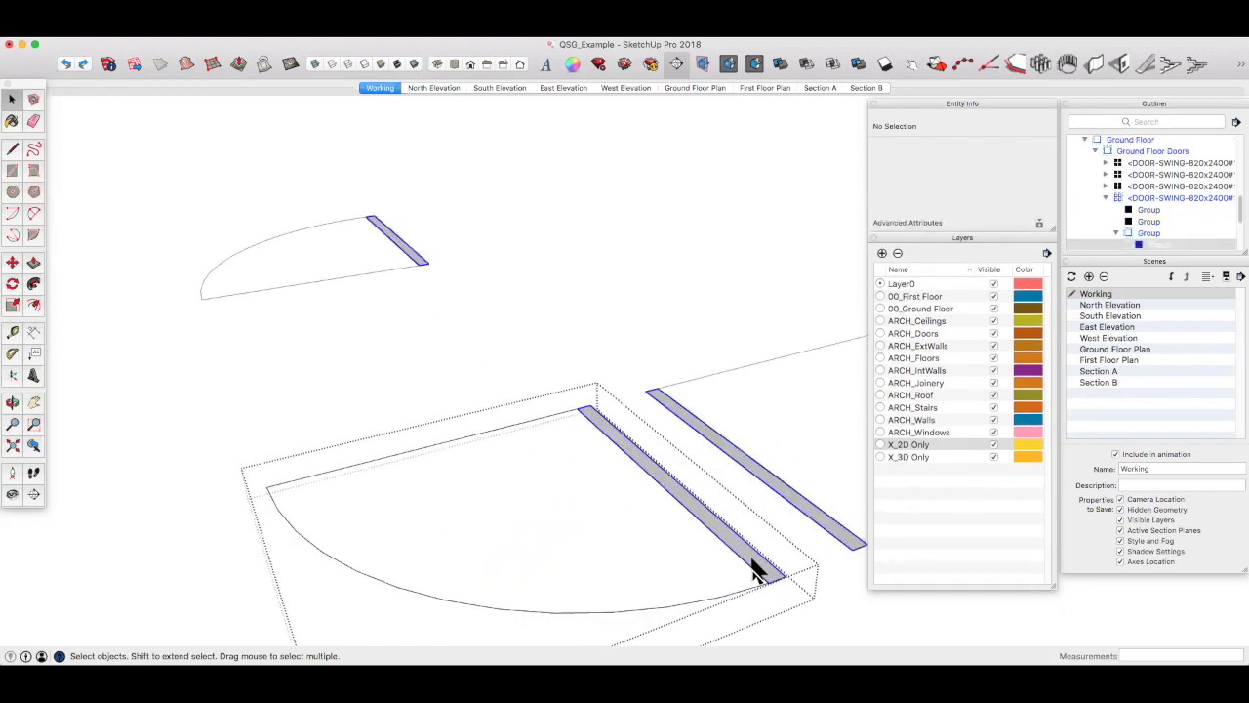
double_click(737, 591)
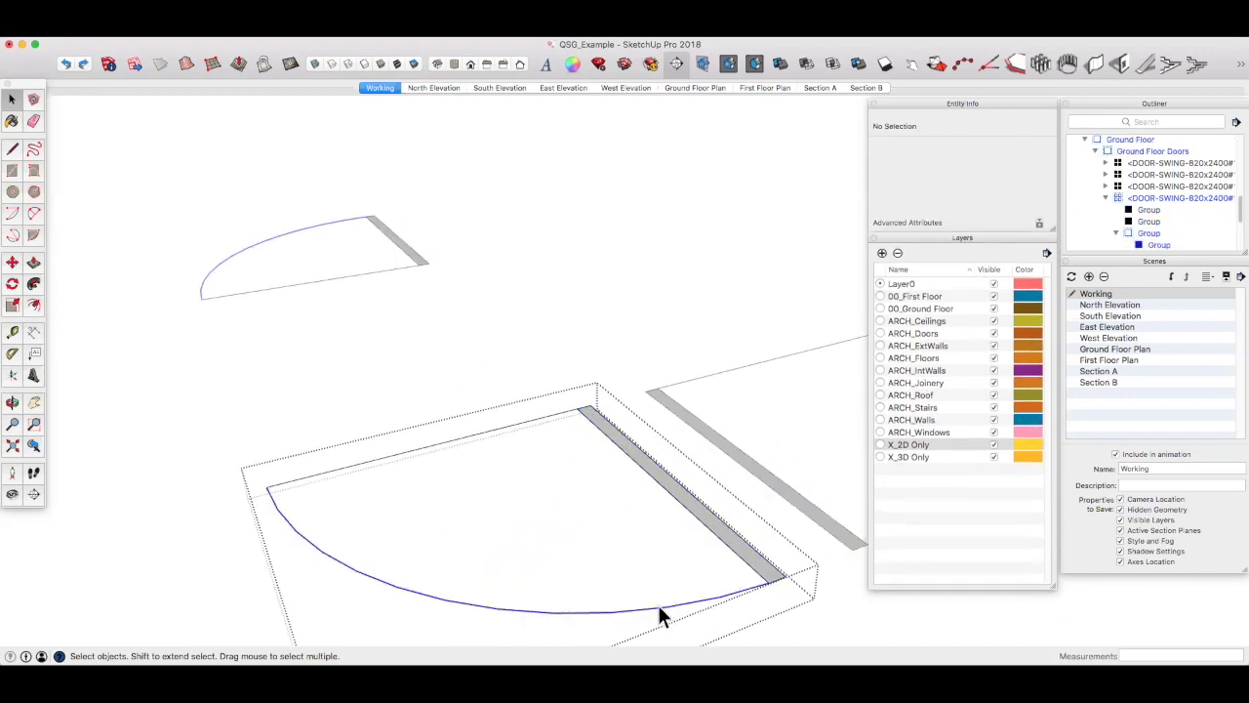
click(551, 418)
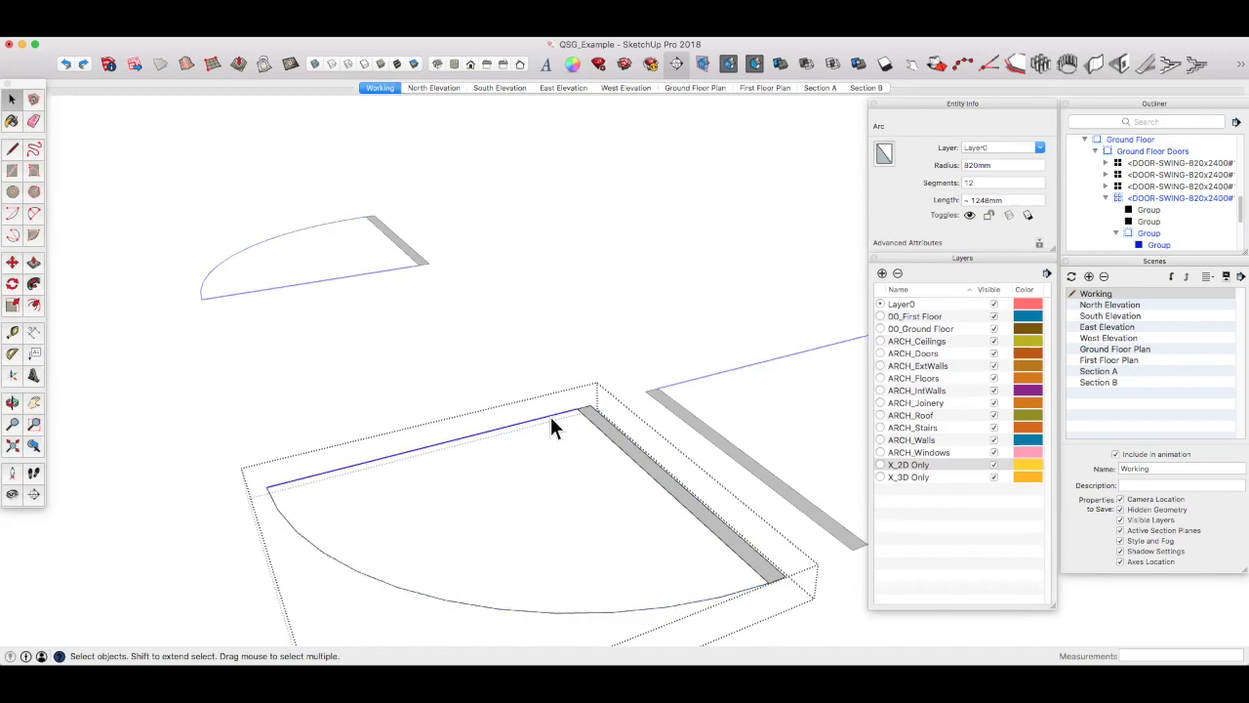
click(629, 393)
click(611, 436)
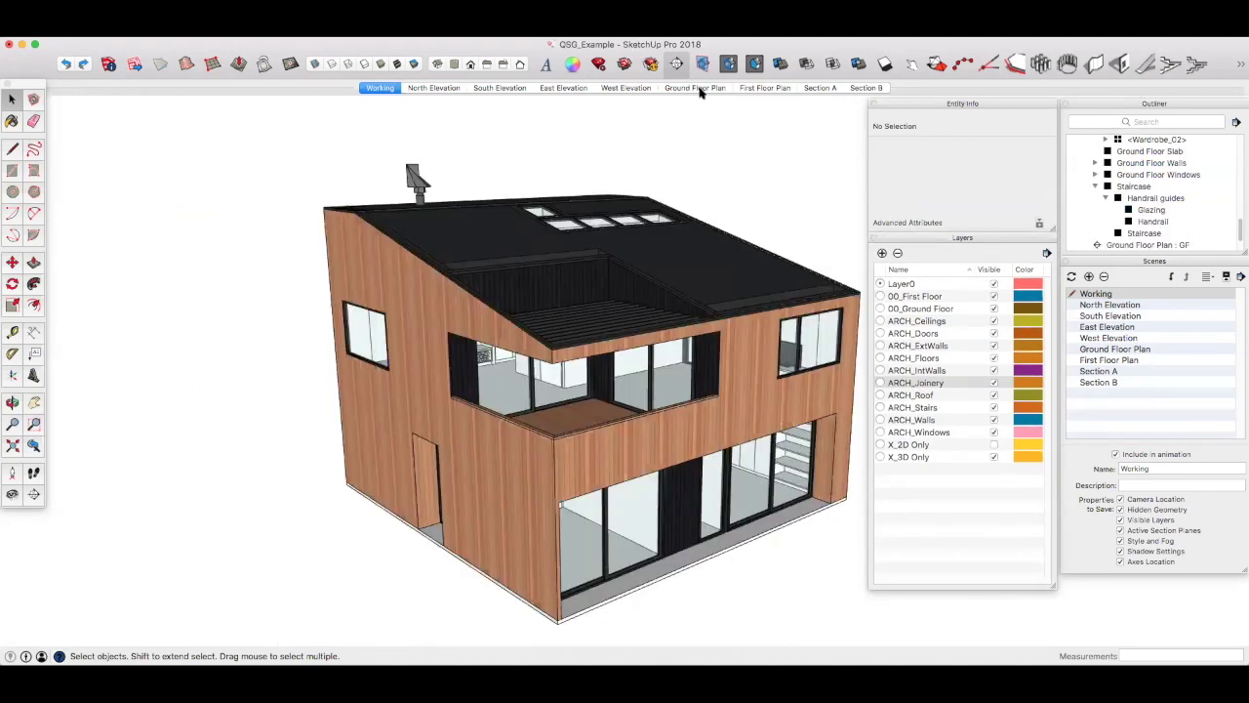
In the Ground Floor Plan scene, show the X_2D Only and ARCH_Joinery layers and hide the X_3D Only layer.
click(696, 88)
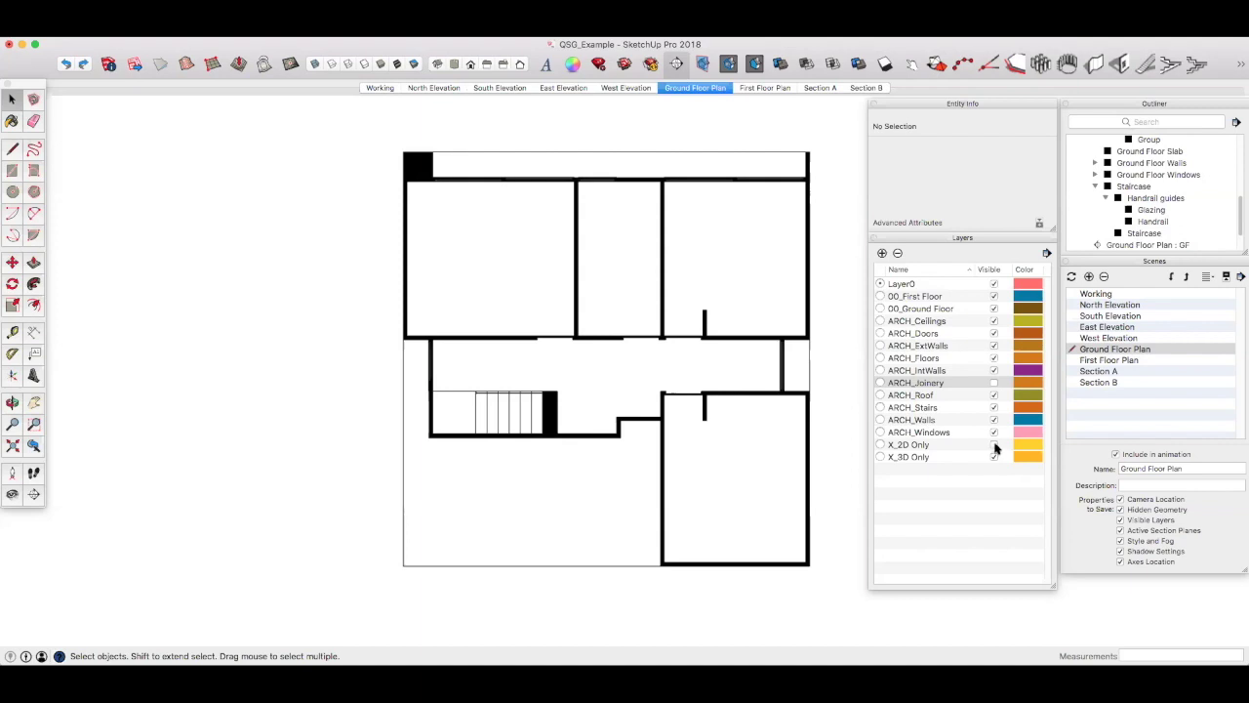
click(994, 445)
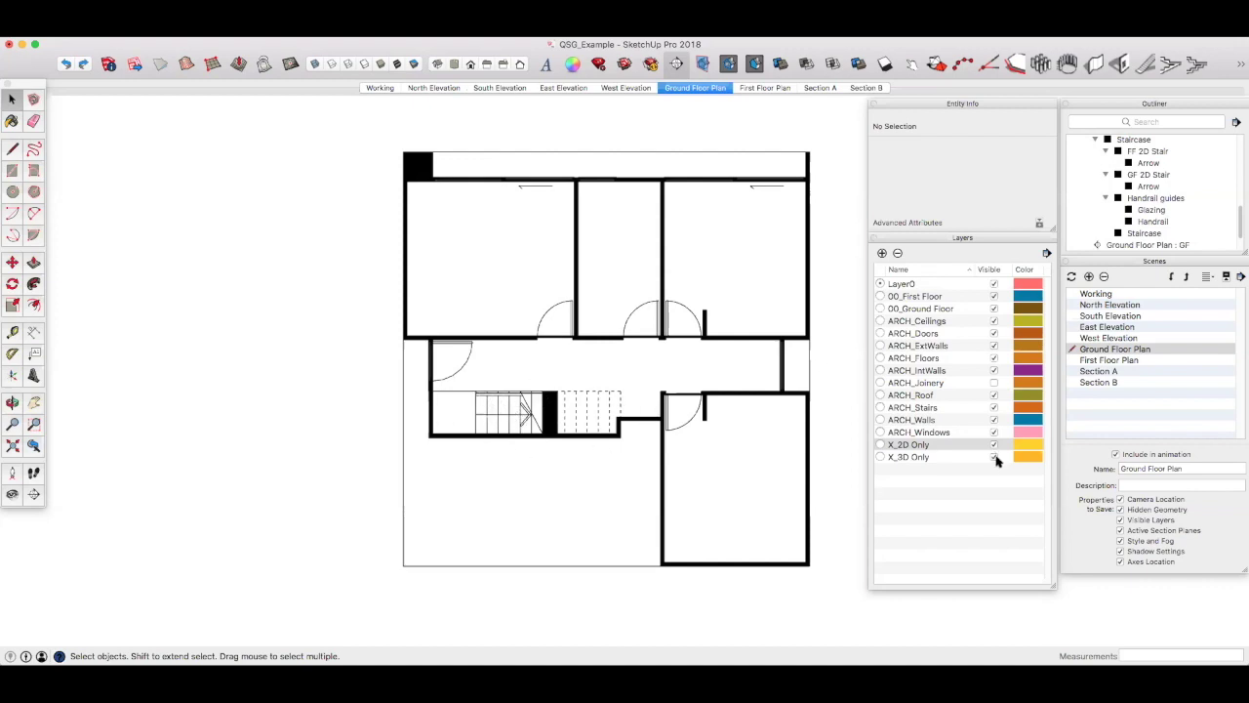
click(994, 457)
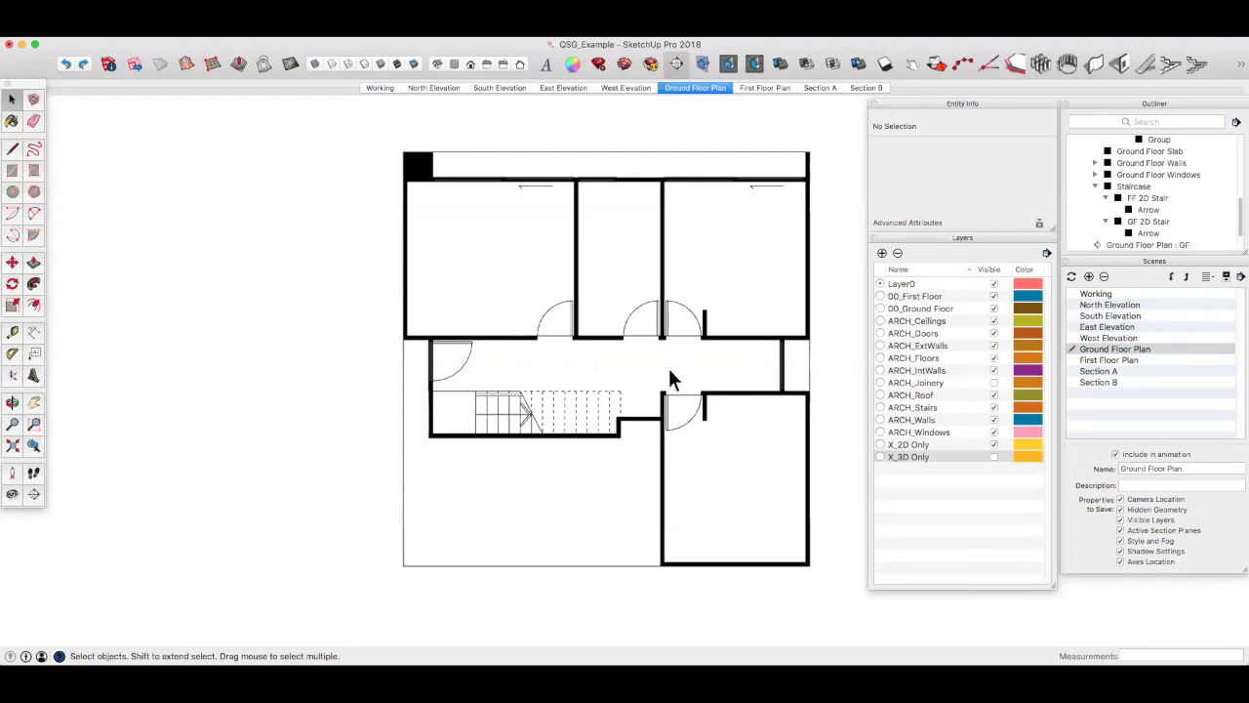
click(878, 445)
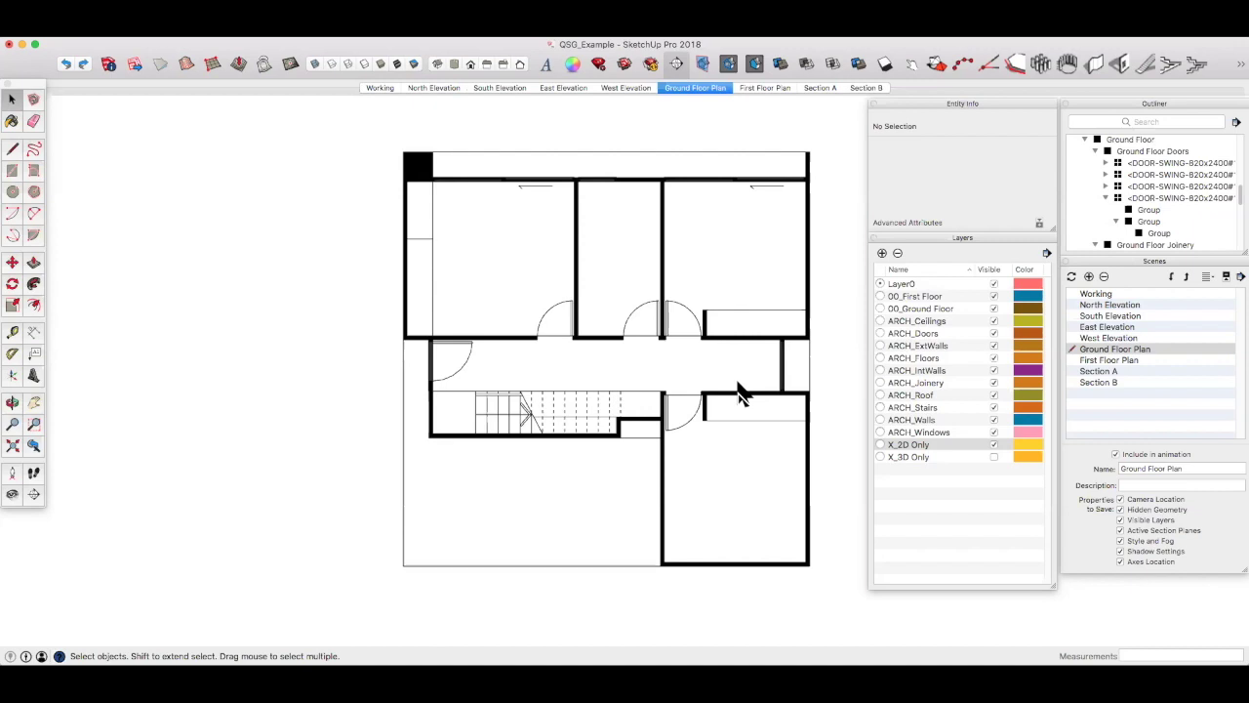
Update the Ground Floor Plan scene with all its properties and switch to the First Floor Plan scene.
scroll(1172, 195, down, 5)
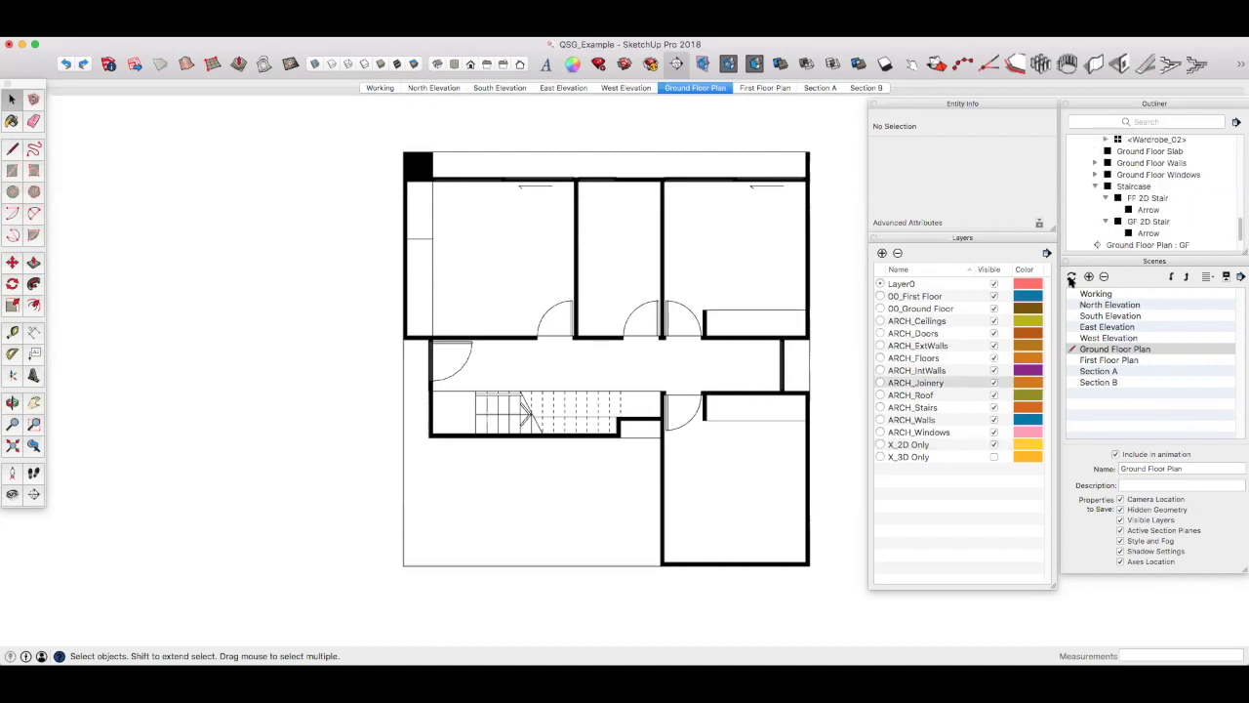
click(1072, 277)
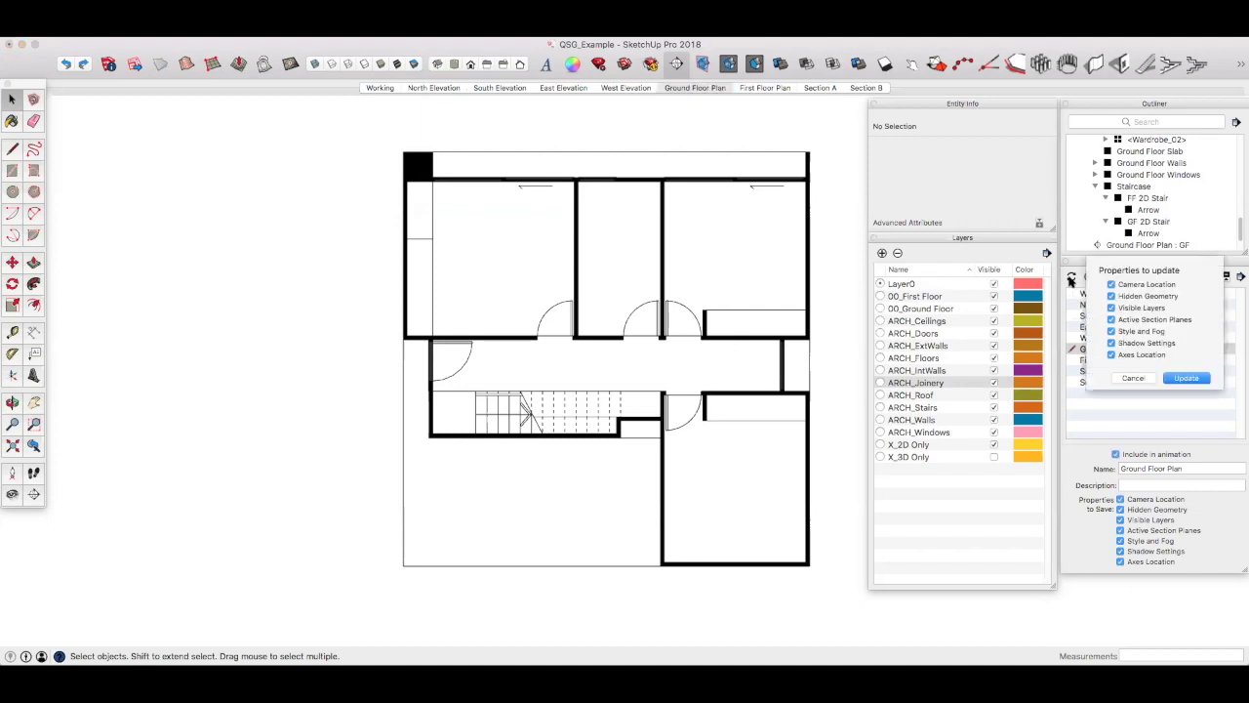
click(1187, 379)
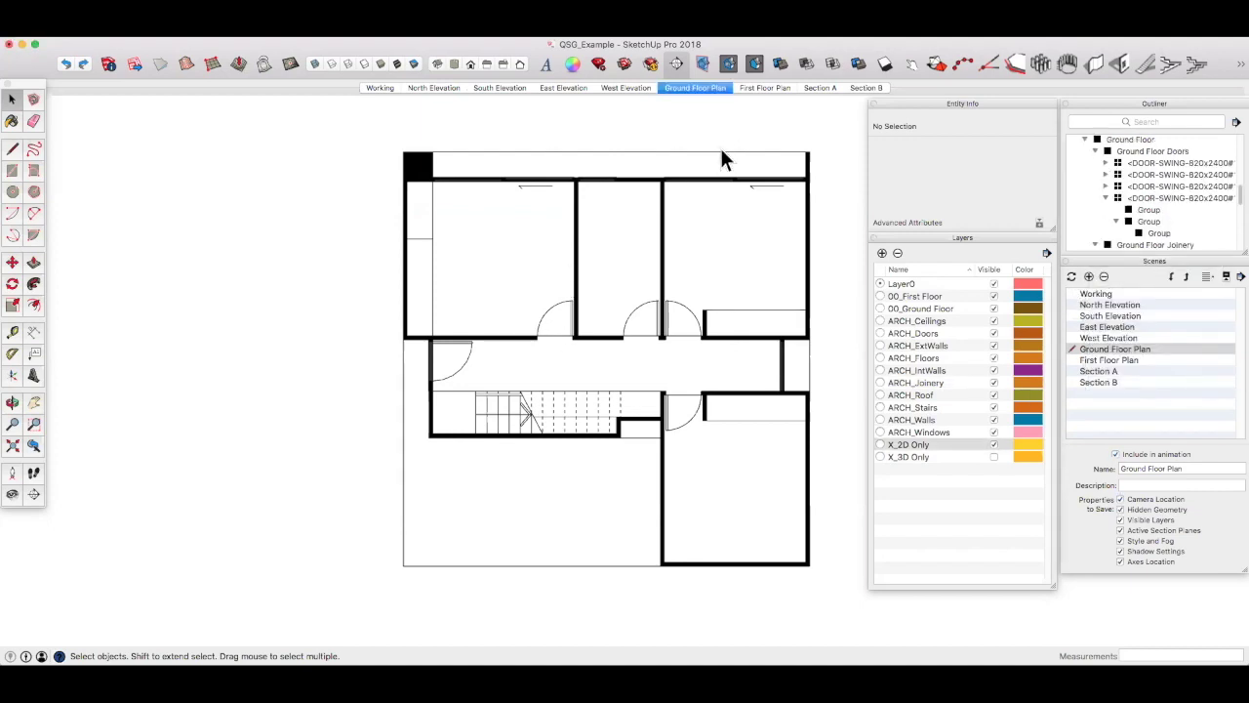
click(776, 88)
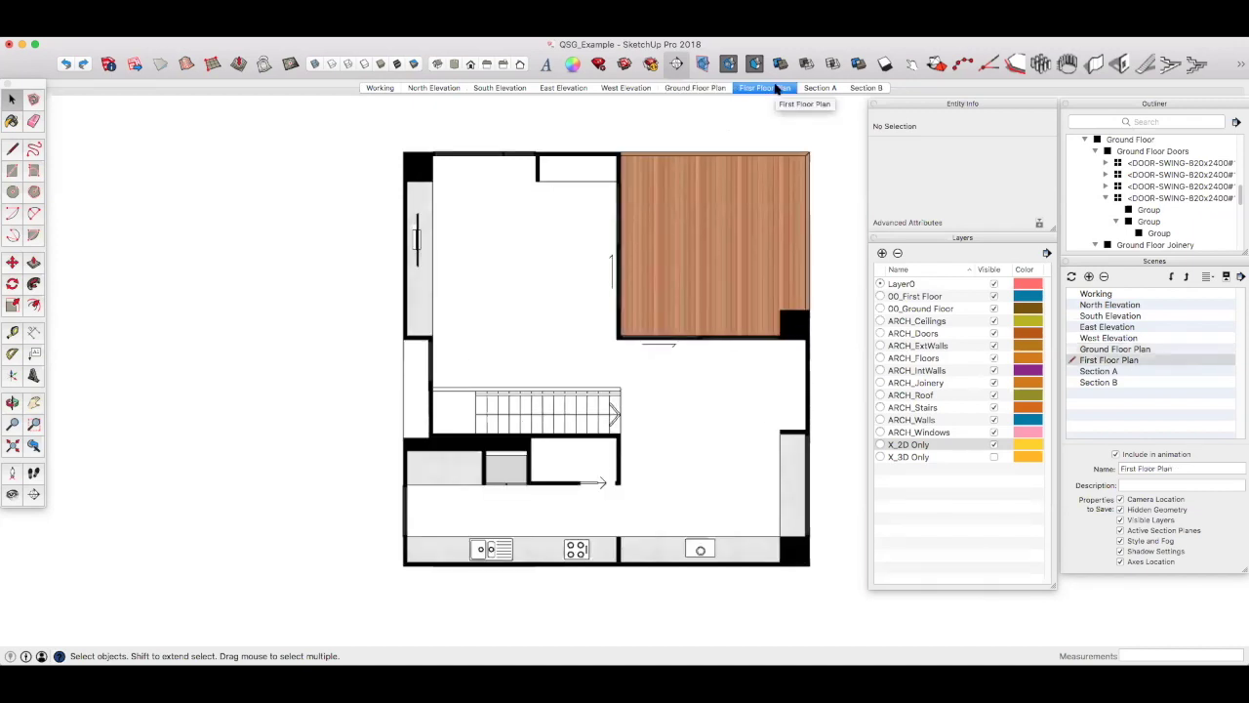